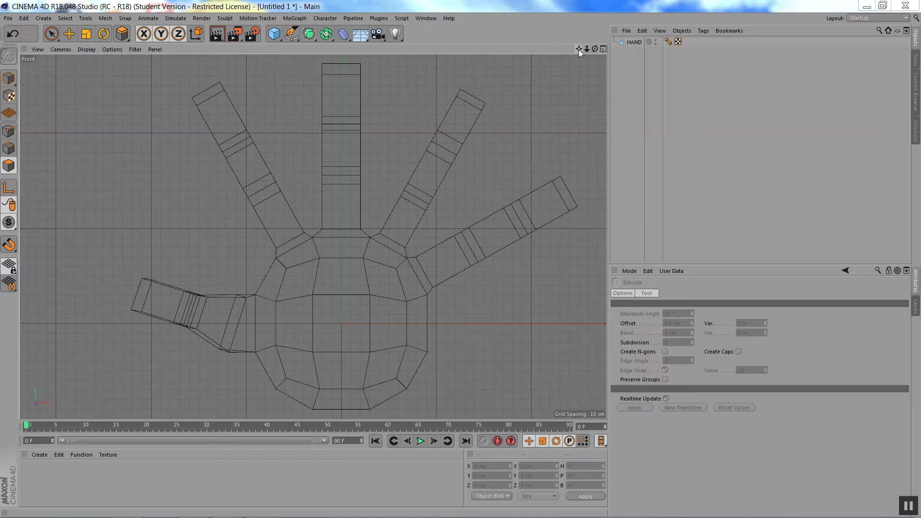
Pan and zoom out on the front view, select the HAND object and pick Live Selection.
drag(579, 50, 592, 48)
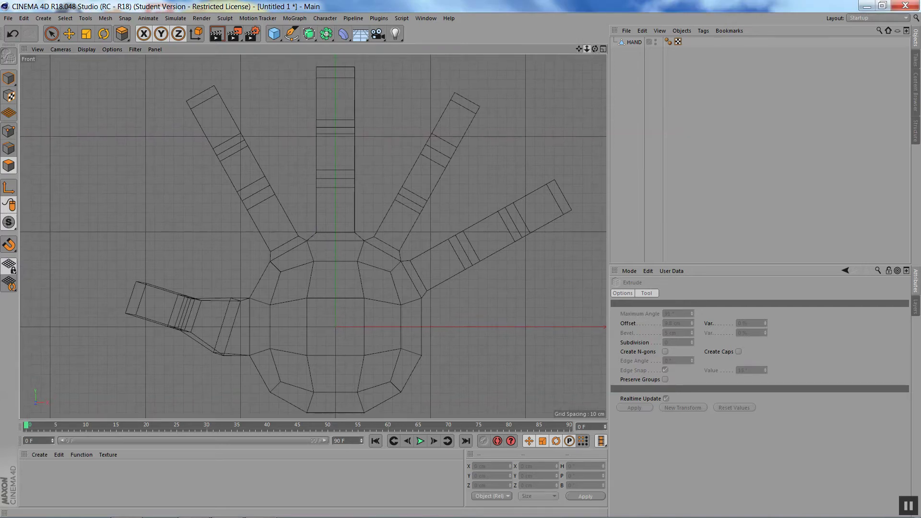
scroll(313, 237, down, 3)
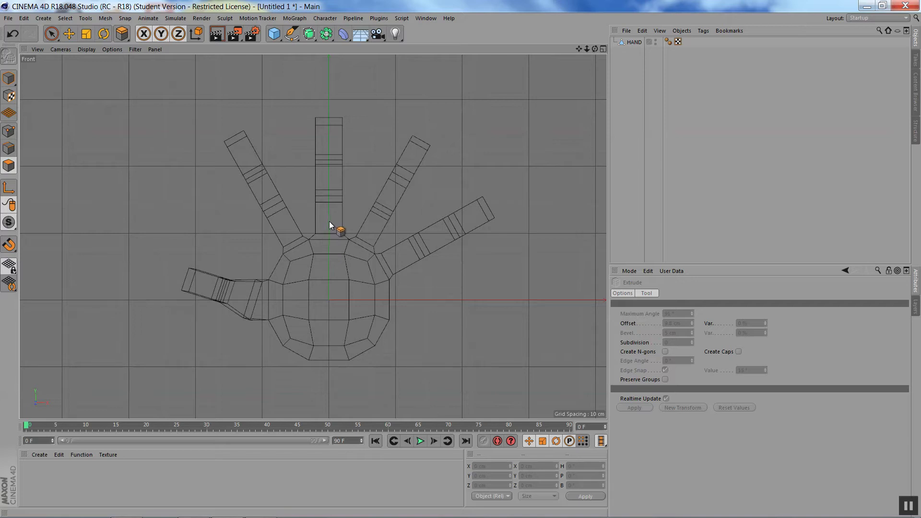
click(638, 42)
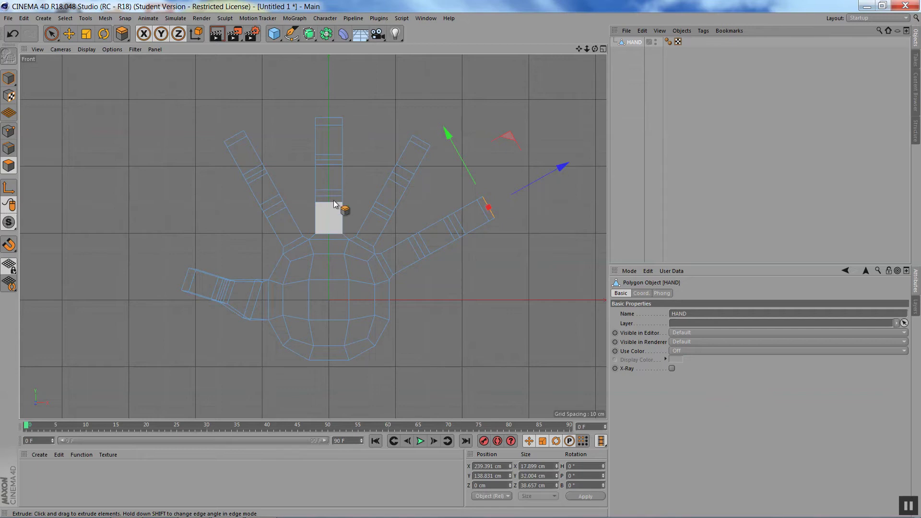
click(52, 33)
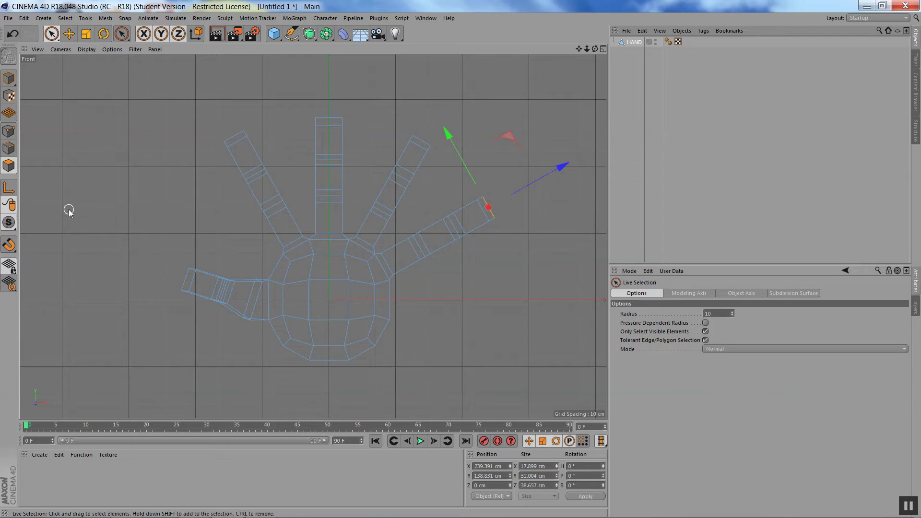
In Polygon mode with Only Select Visible Elements off, paint-select the whole middle finger.
click(4, 167)
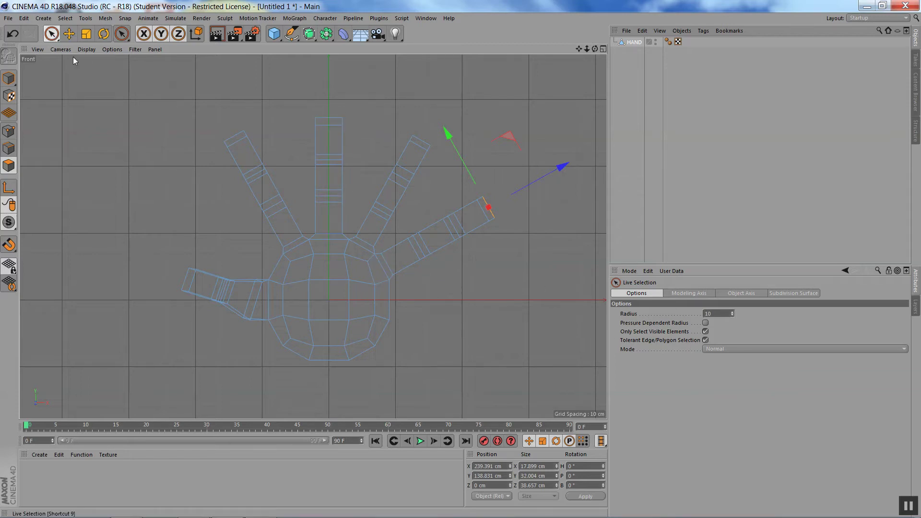
click(706, 331)
click(705, 331)
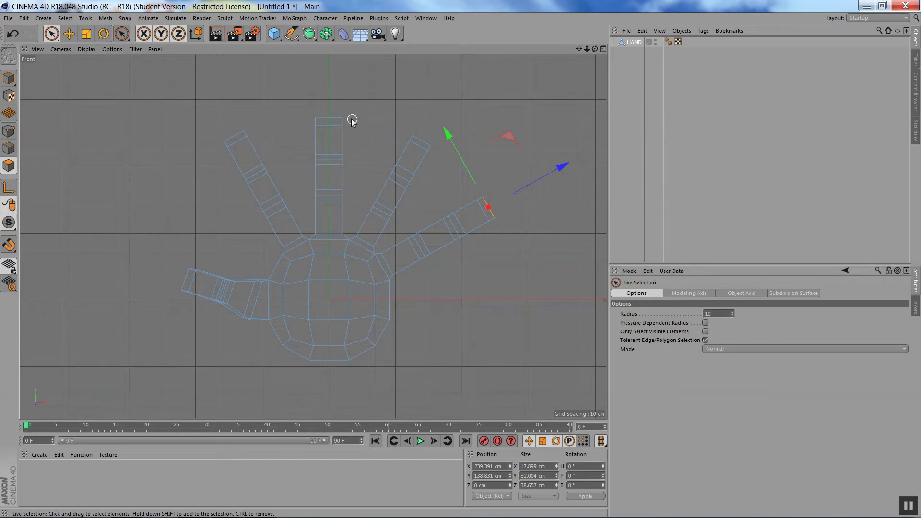
click(322, 126)
drag(318, 125, 331, 187)
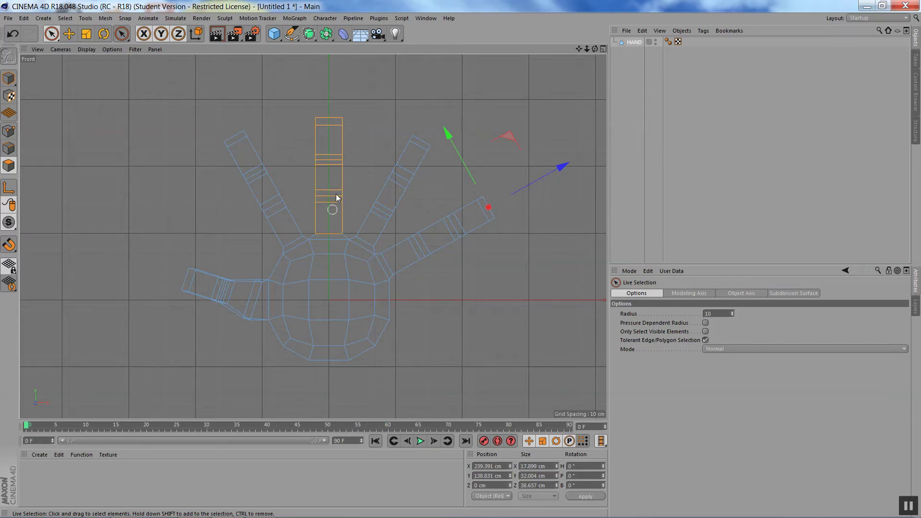
drag(342, 201, 341, 225)
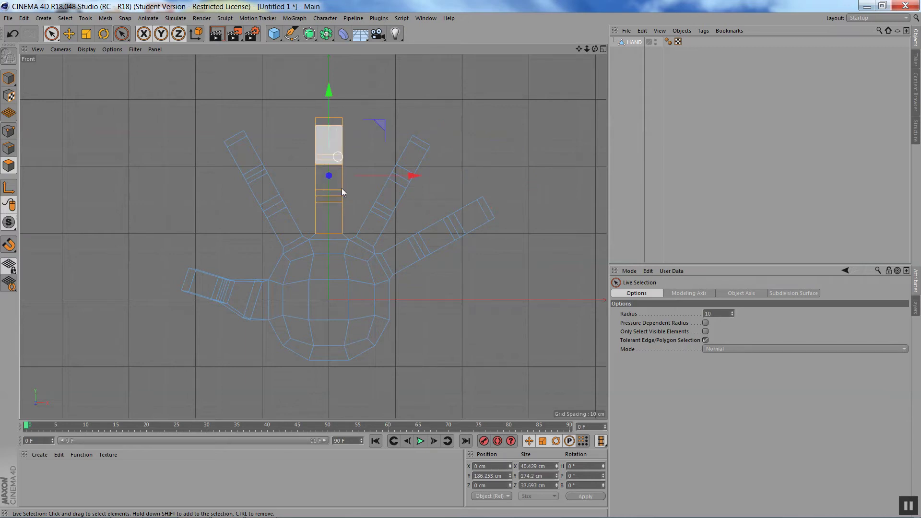
click(341, 213)
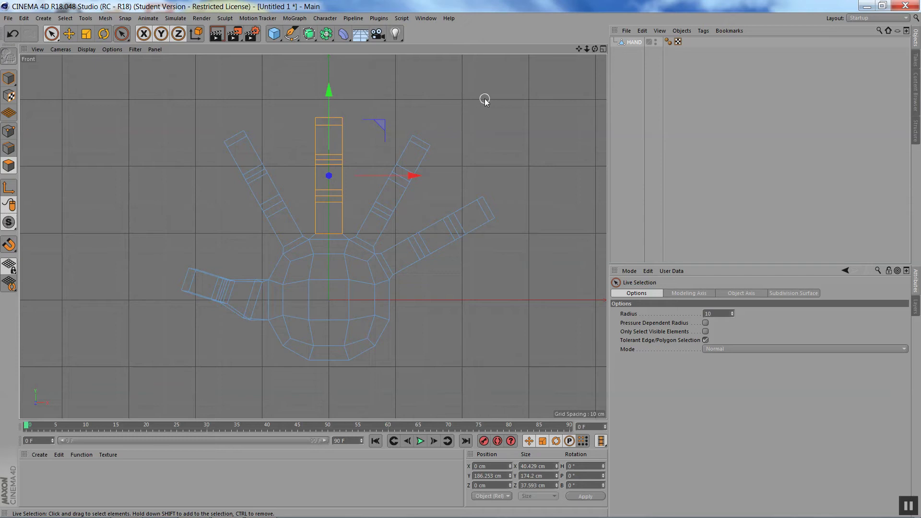
Orbit in the perspective view to verify the middle-finger selection, then return to front view.
key(F1)
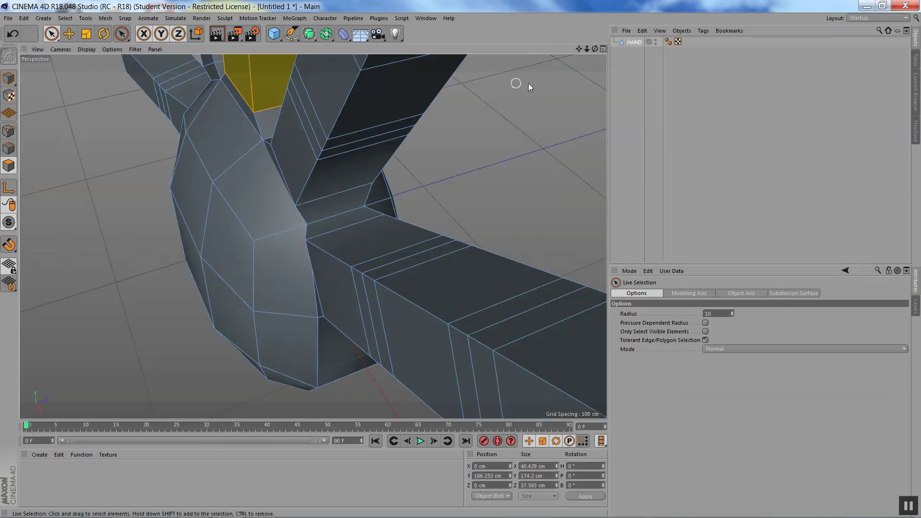
drag(595, 47, 518, 54)
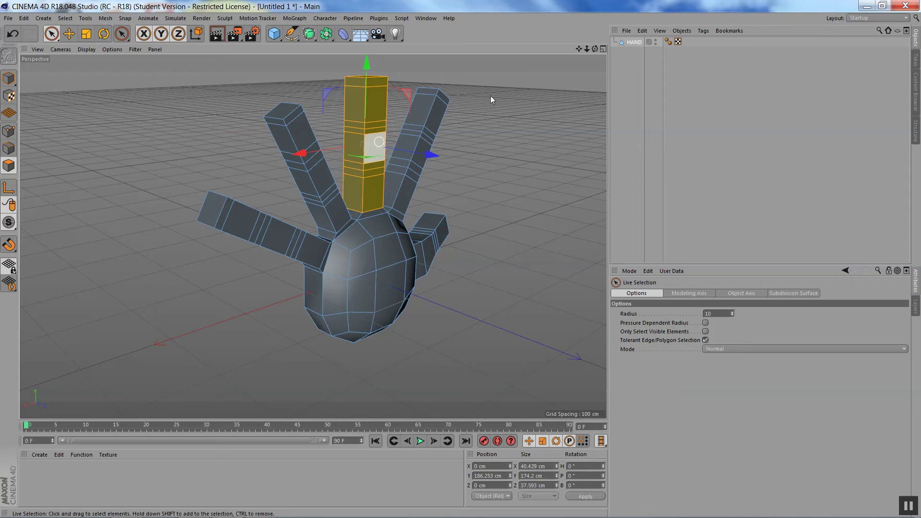
drag(596, 48, 566, 53)
alt+drag(313, 236, 312, 236)
drag(595, 48, 596, 48)
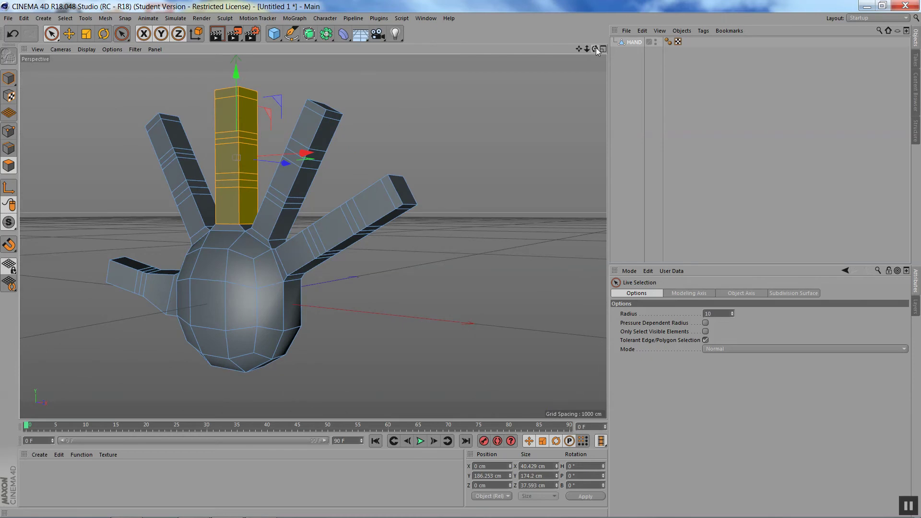
key(F4)
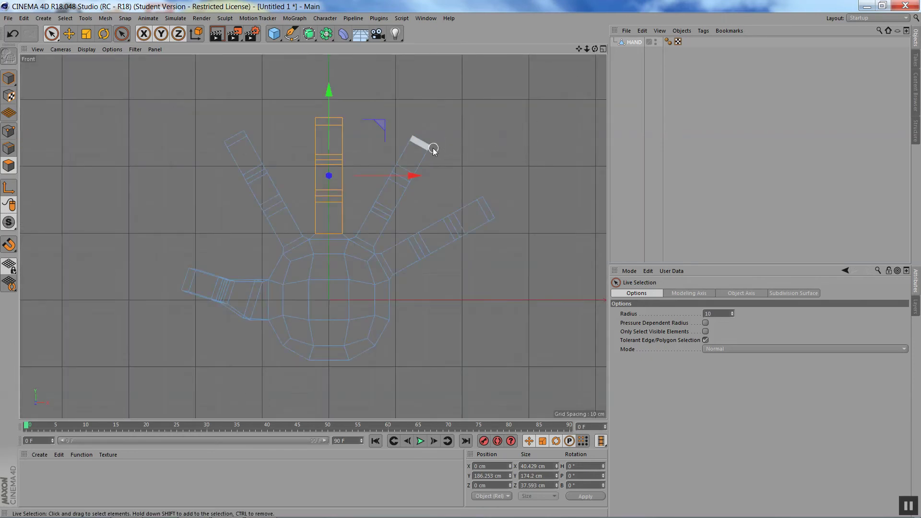
Stretch the middle finger to about 126% in Y and raise it about 18.7 cm.
click(86, 33)
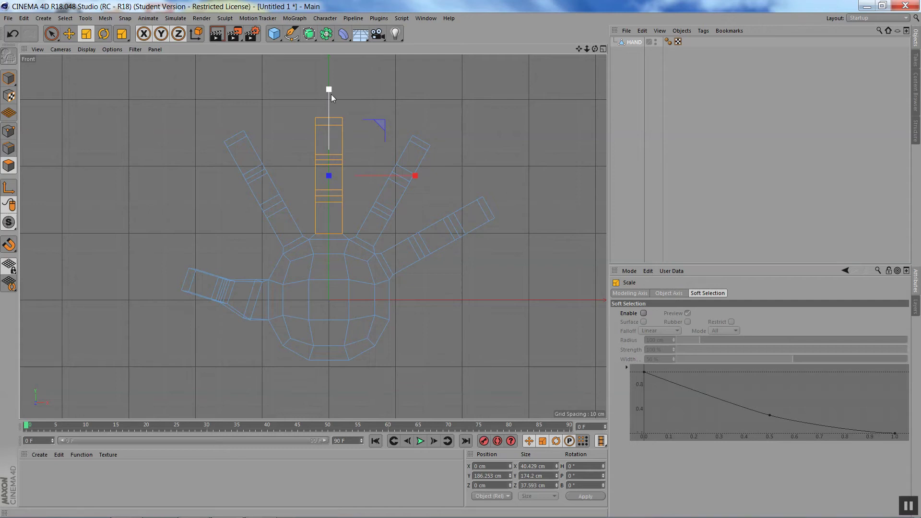
drag(329, 89, 348, 69)
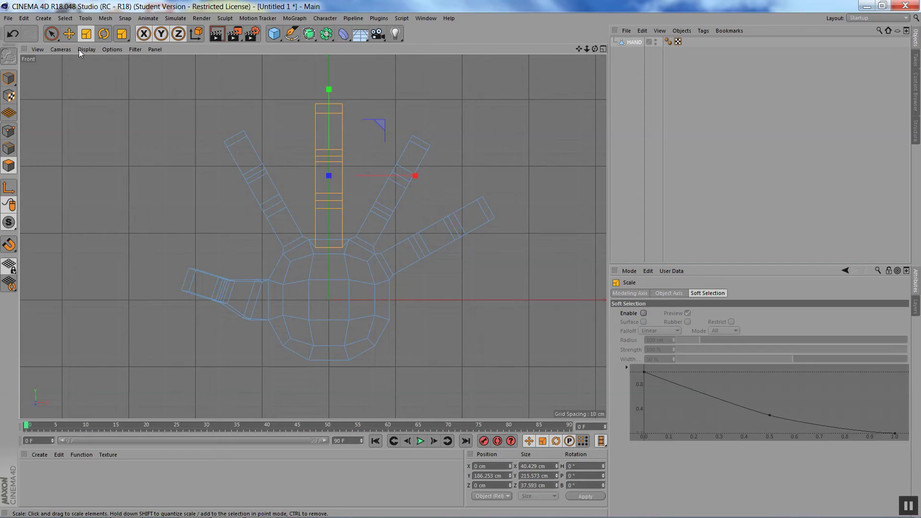
click(68, 34)
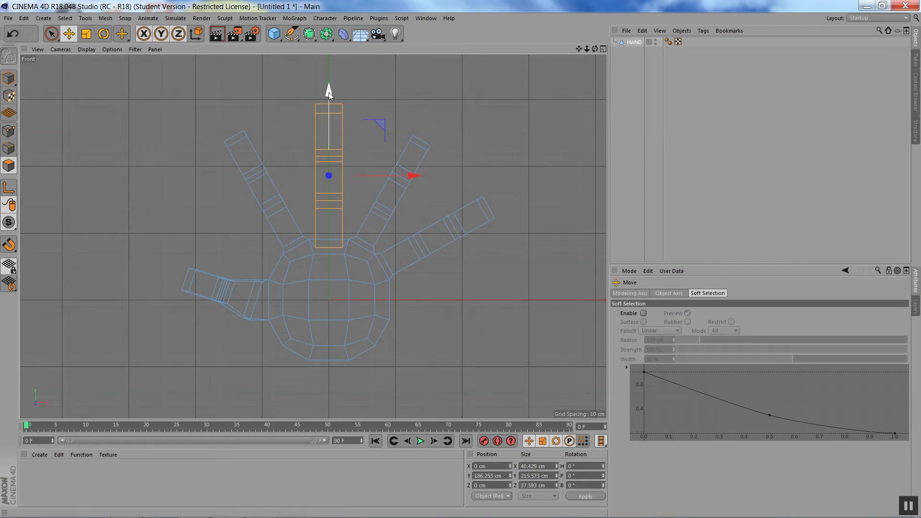
drag(329, 92, 335, 76)
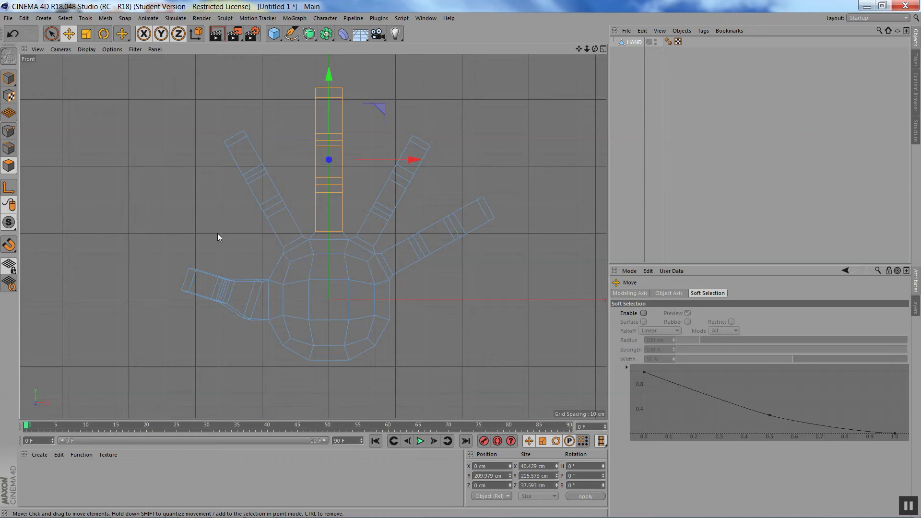
Paint-select the finger left of the middle finger, adding its missed far-side band in perspective.
click(52, 34)
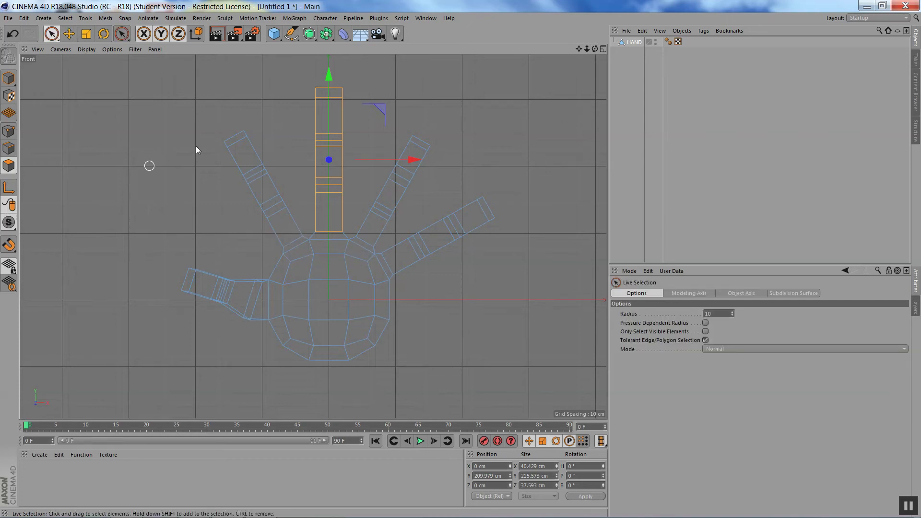
click(241, 137)
mouse_move(255, 180)
mouse_down()
mouse_move(283, 182)
mouse_move(278, 223)
mouse_up()
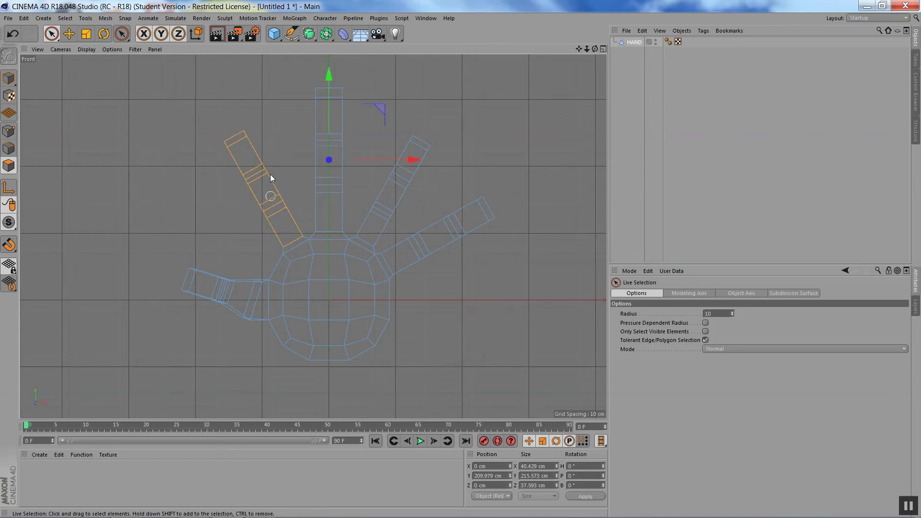
key(F1)
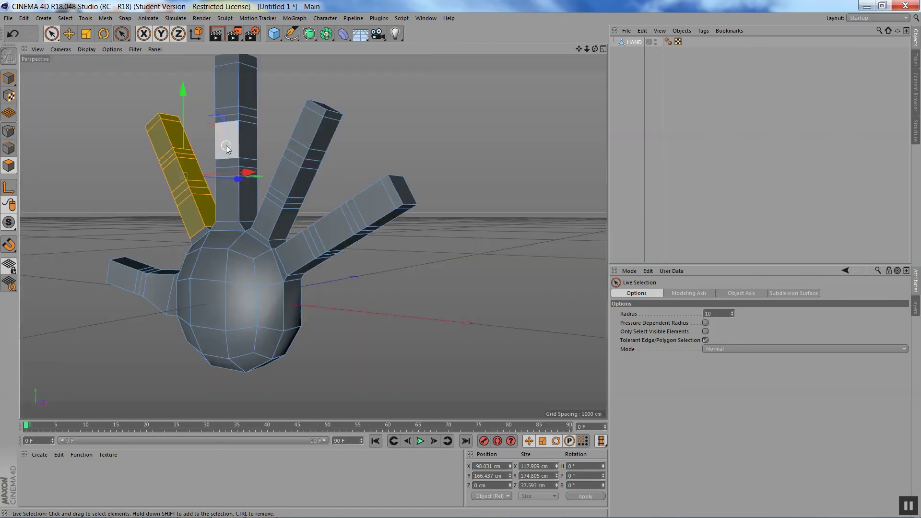
mouse_move(596, 47)
mouse_down()
mouse_move(542, 72)
mouse_move(599, 77)
mouse_move(538, 79)
mouse_move(596, 48)
mouse_up()
shift+click(503, 142)
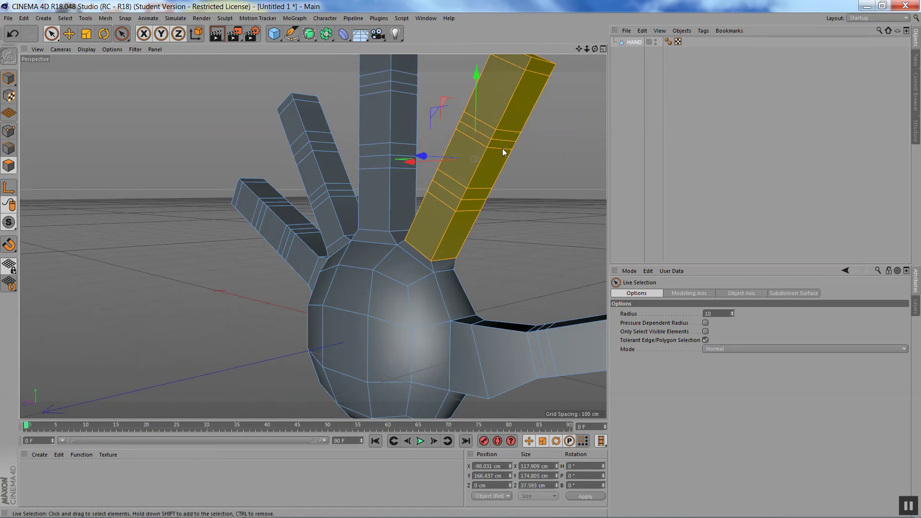
mouse_move(595, 49)
mouse_down()
mouse_move(552, 53)
mouse_move(663, 68)
mouse_move(579, 49)
mouse_up()
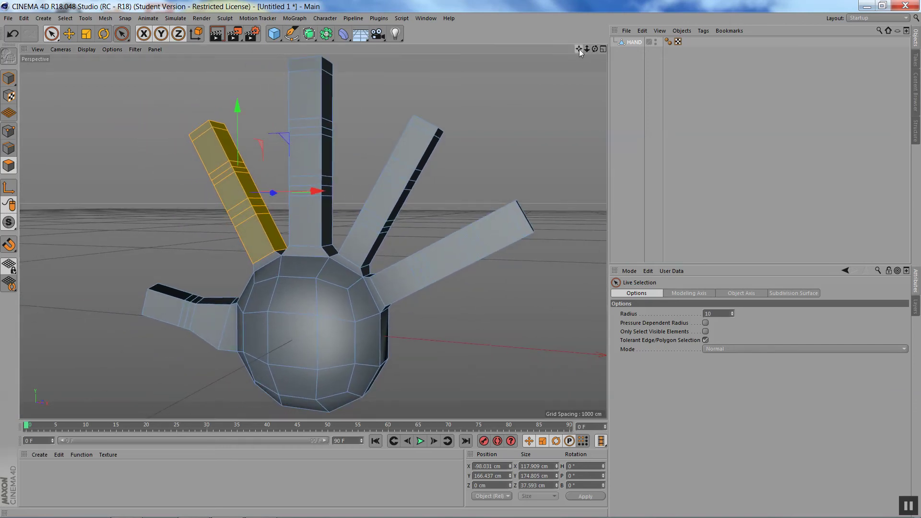
key(F4)
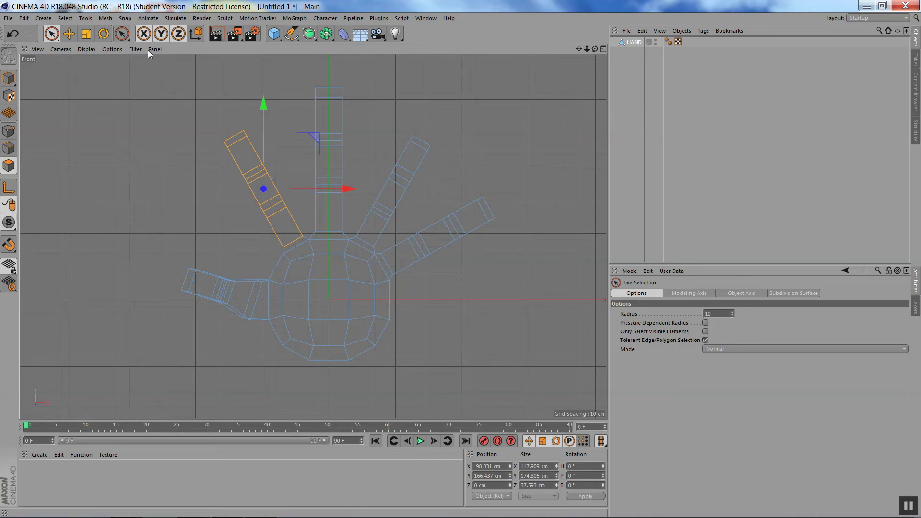
Try widening the finger to 130% in X, undo it, and switch to Model mode.
click(86, 34)
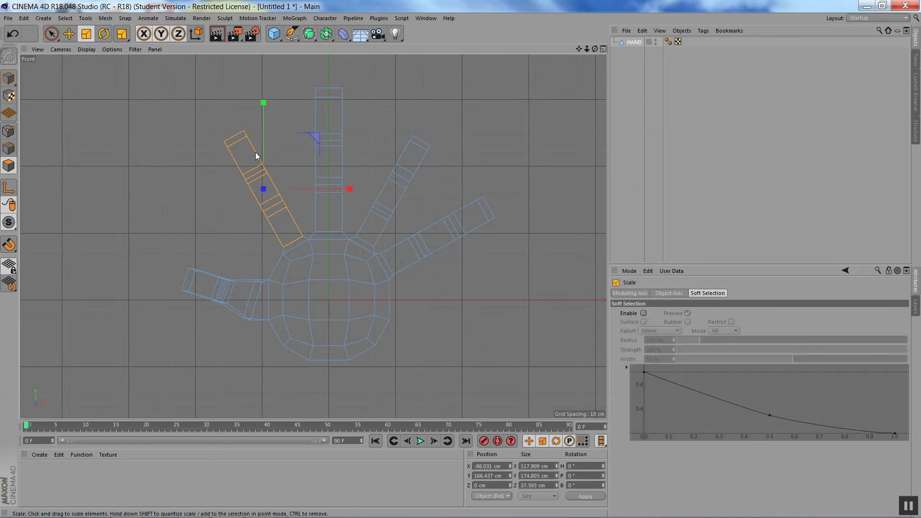
click(160, 33)
drag(234, 233, 426, 198)
key(ctrl+z)
click(8, 79)
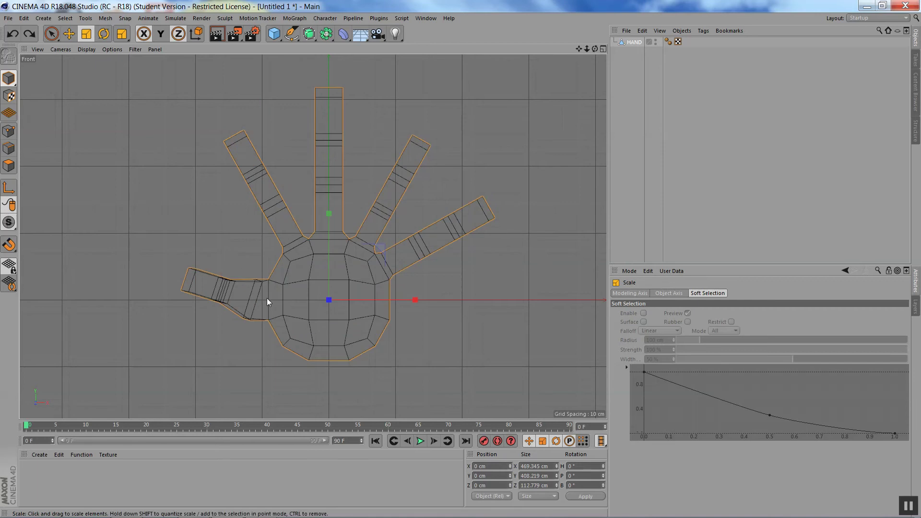
Rotate the whole hand about 29° clockwise on B, then return to Polygon mode.
key(r)
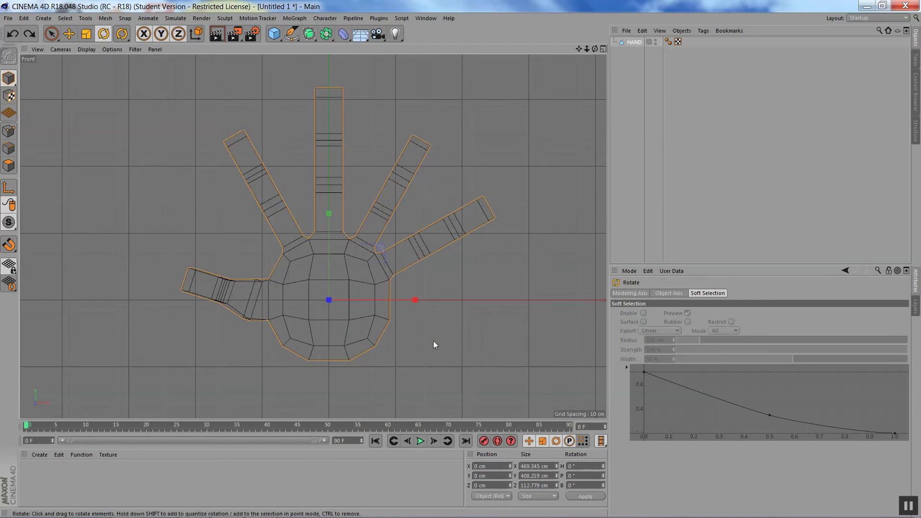
drag(461, 298, 442, 359)
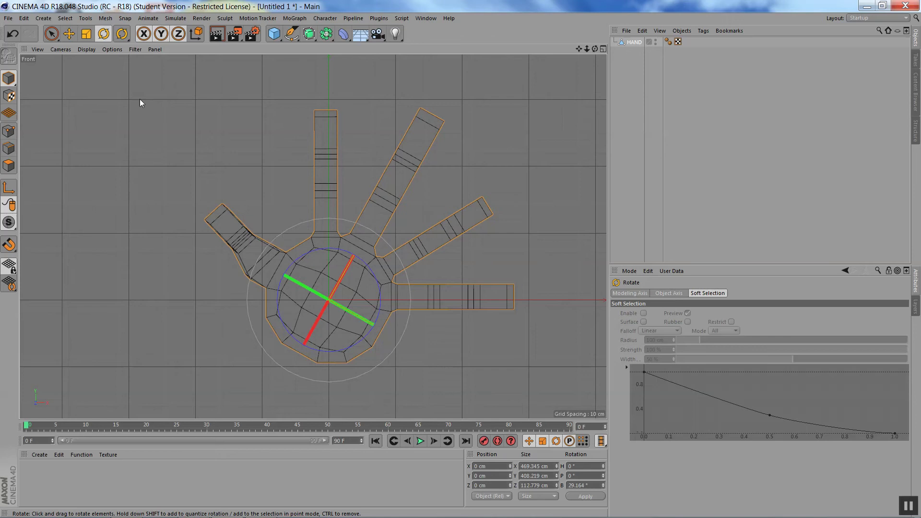
click(8, 166)
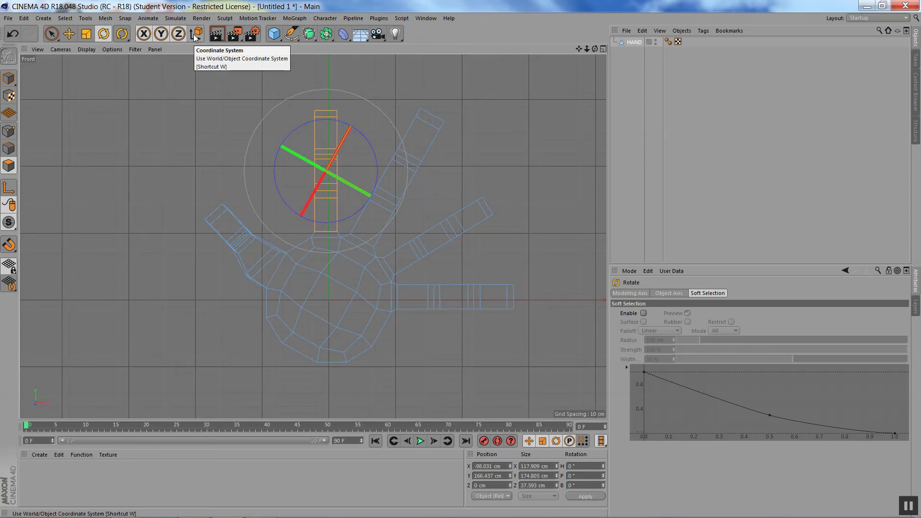
Activate the Scale tool for the selected finger polygons.
click(86, 34)
Switch to World coordinates and scale the selected finger up to about 118%.
click(161, 34)
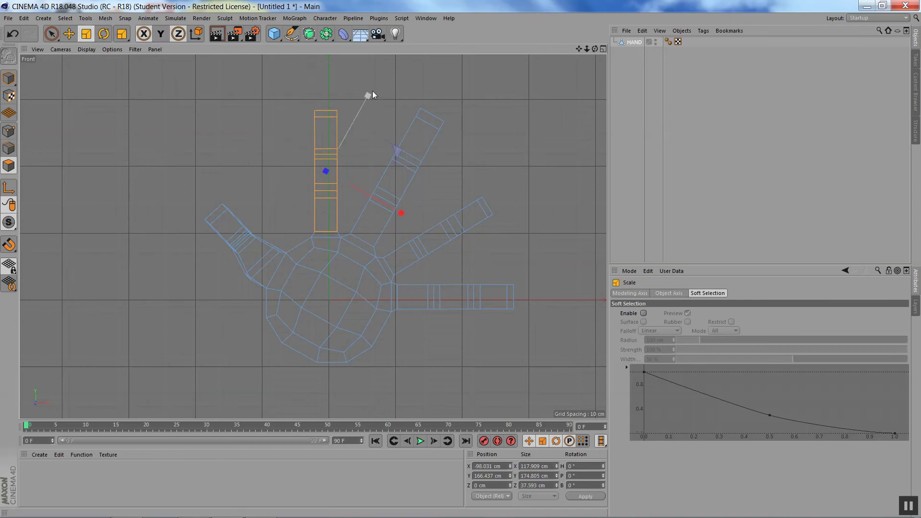
click(196, 35)
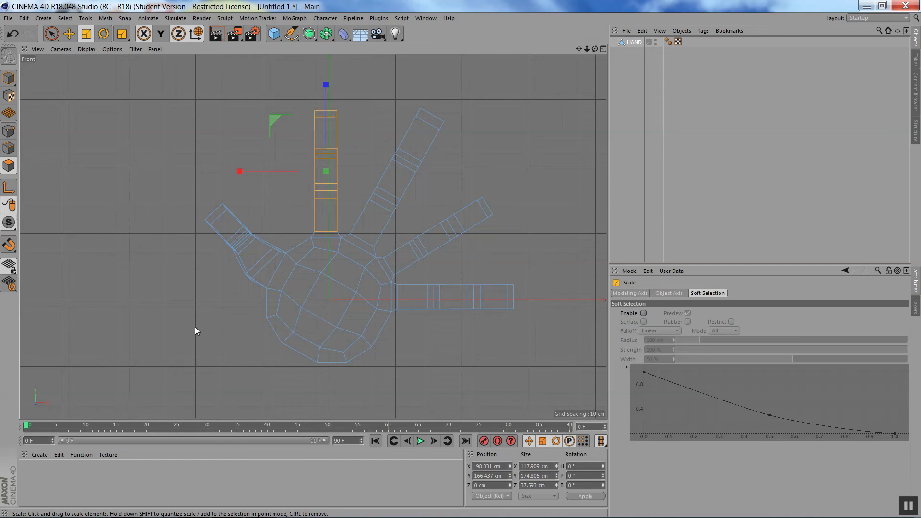
drag(195, 327, 267, 310)
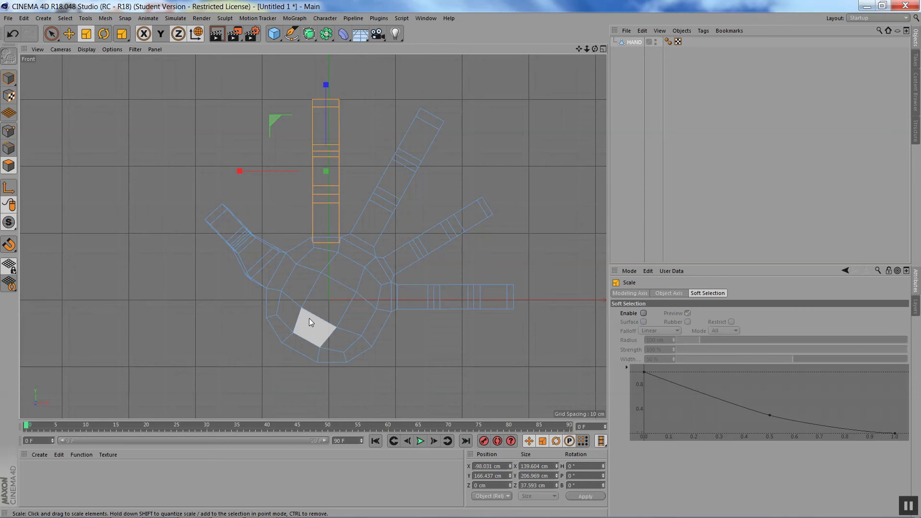
Move the finger along world Y and shrink its height slightly, settling it about 9 cm lower.
key(e)
key(w)
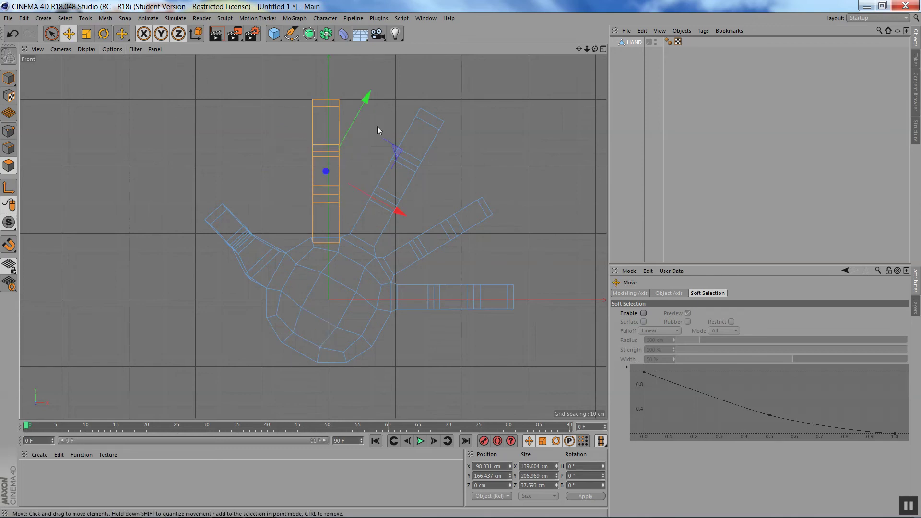
click(195, 35)
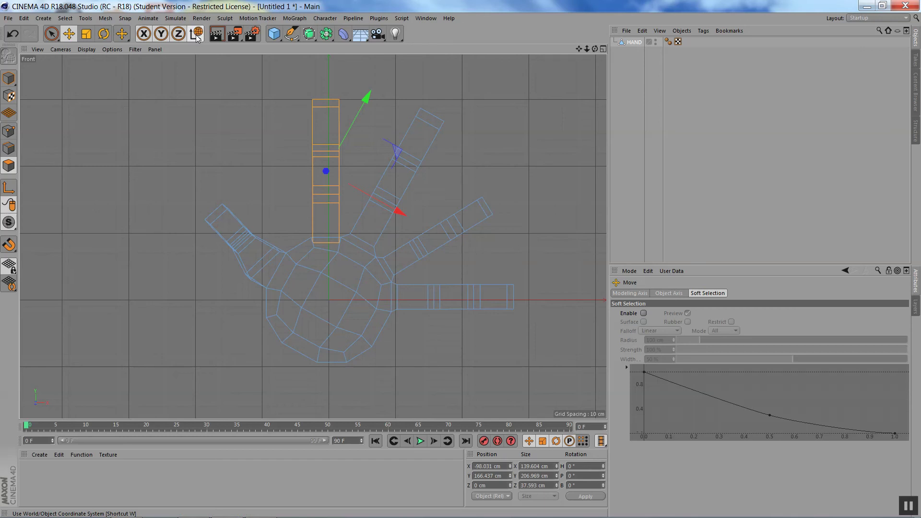
drag(327, 89, 329, 77)
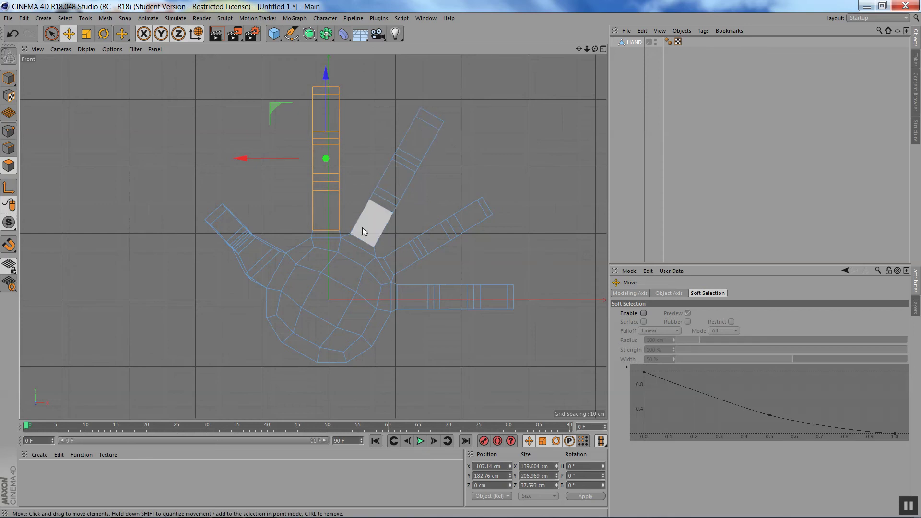
click(86, 35)
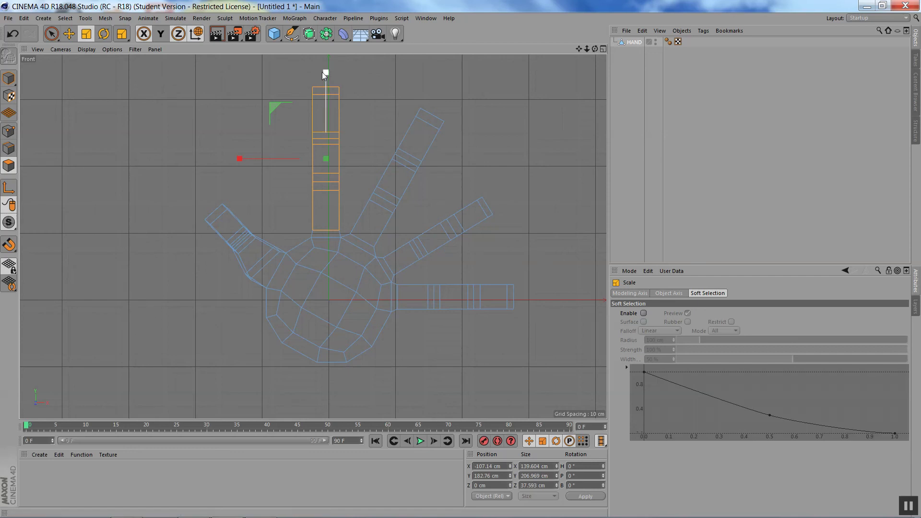
drag(326, 72, 324, 82)
key(e)
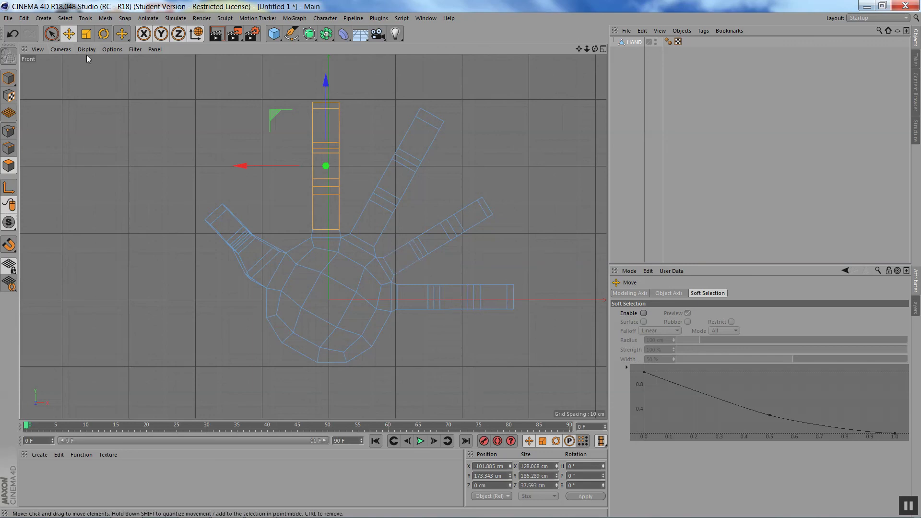
In Model mode, rotate the whole HAND to about -29° bank, thumb toward the lower left.
click(10, 79)
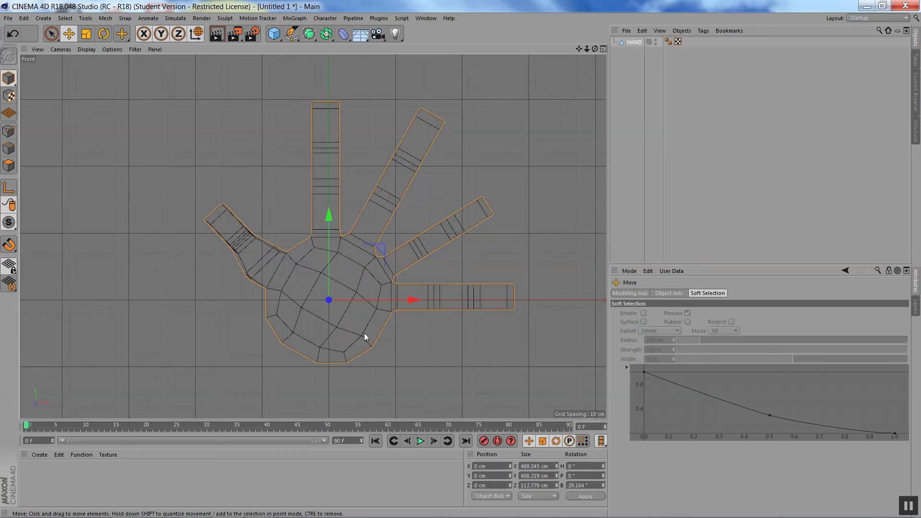
key(t)
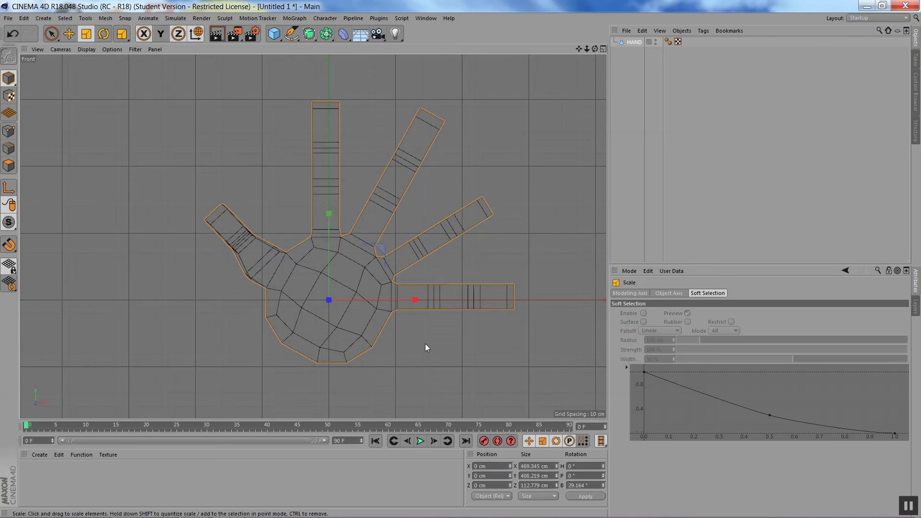
key(r)
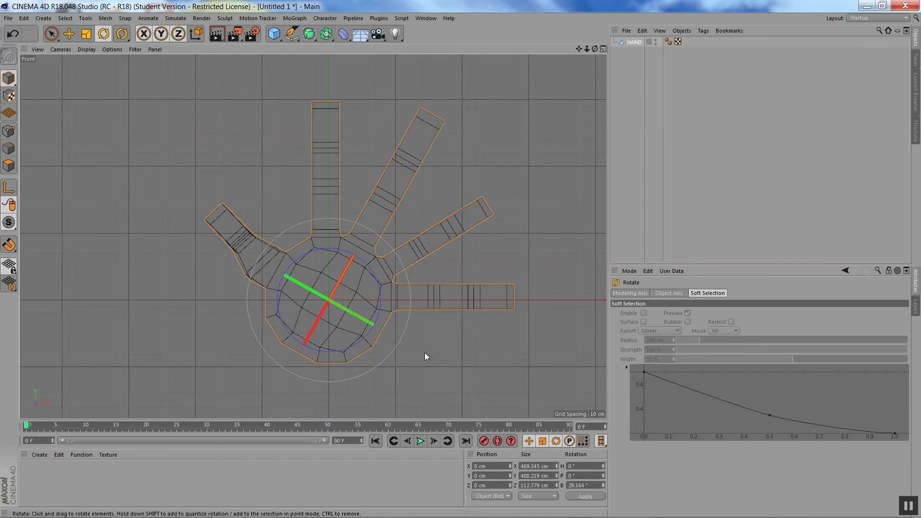
drag(425, 355, 433, 244)
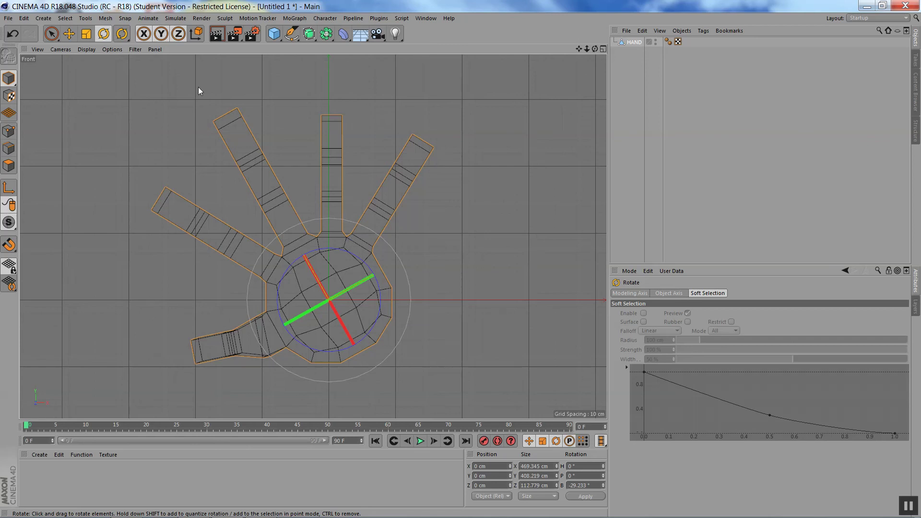
click(86, 34)
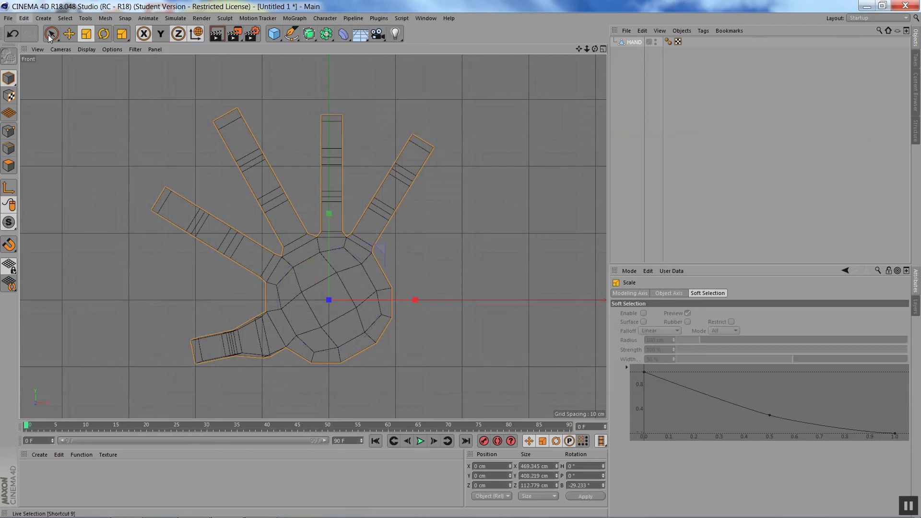
In Polygon mode, clear the previous finger's selection and paint-select down the middle finger.
key(space)
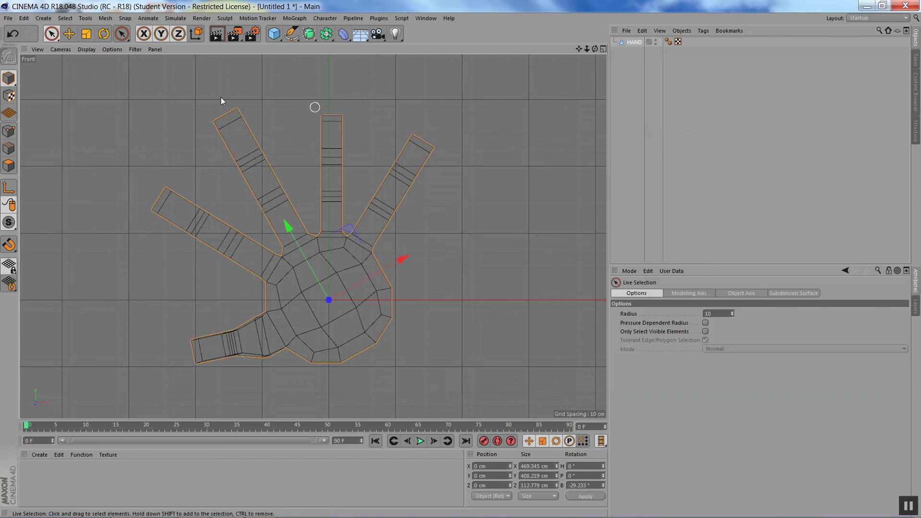
click(9, 166)
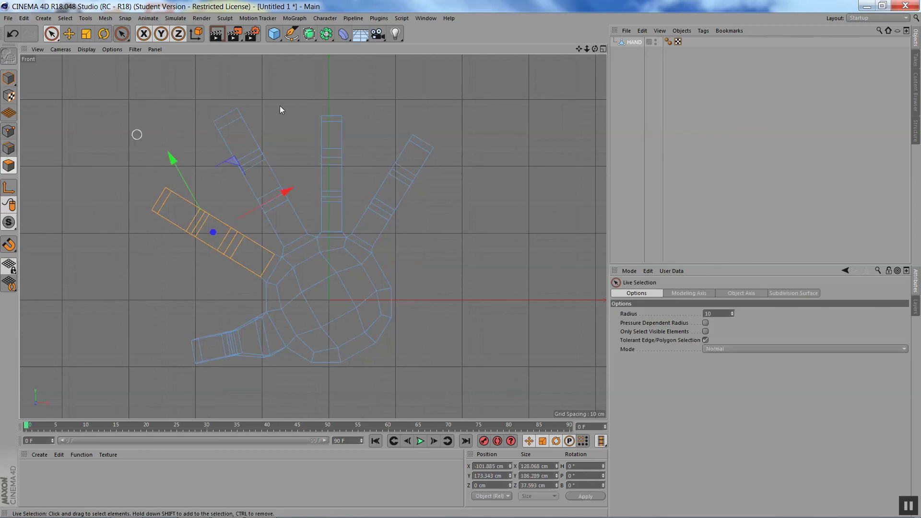
click(345, 107)
click(321, 125)
mouse_move(335, 126)
mouse_down()
mouse_move(319, 115)
mouse_move(333, 165)
mouse_move(319, 183)
mouse_move(336, 219)
mouse_up()
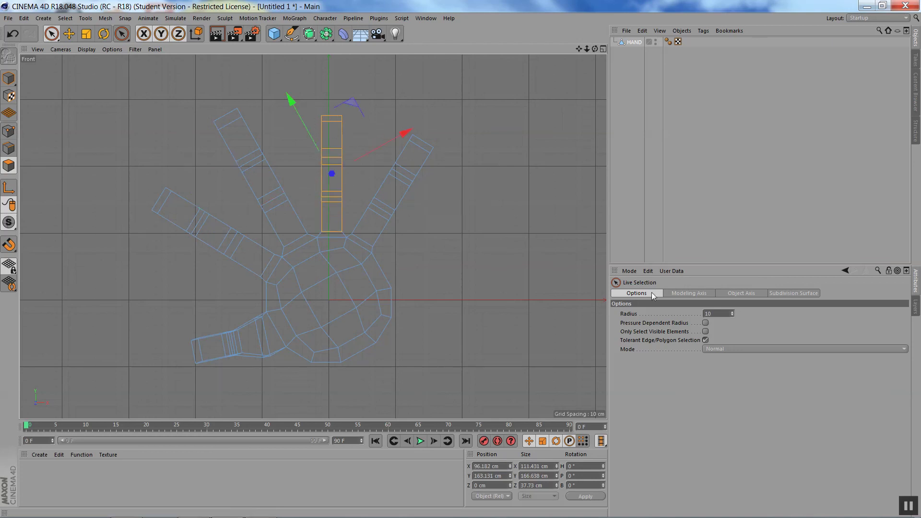
Enable Only Select Visible Elements and box-select the middle finger's polygons with Rectangle Selection.
click(706, 331)
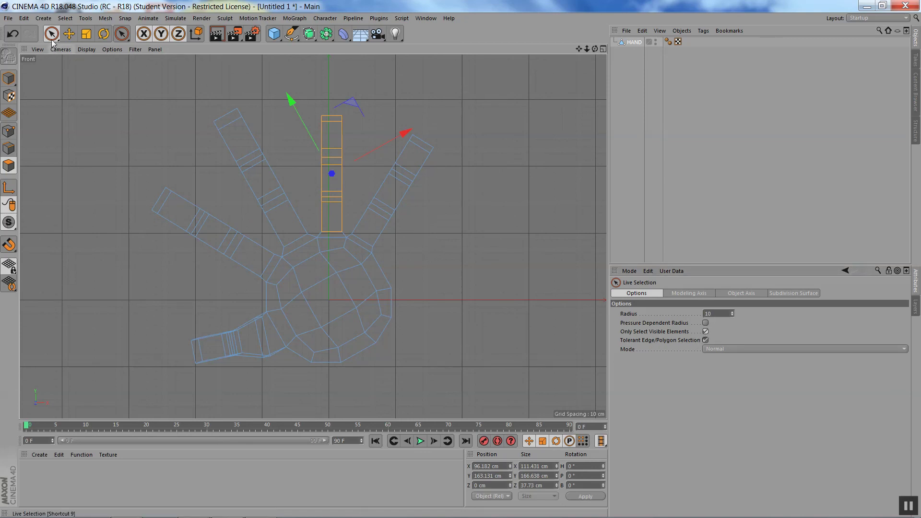
drag(52, 43, 107, 67)
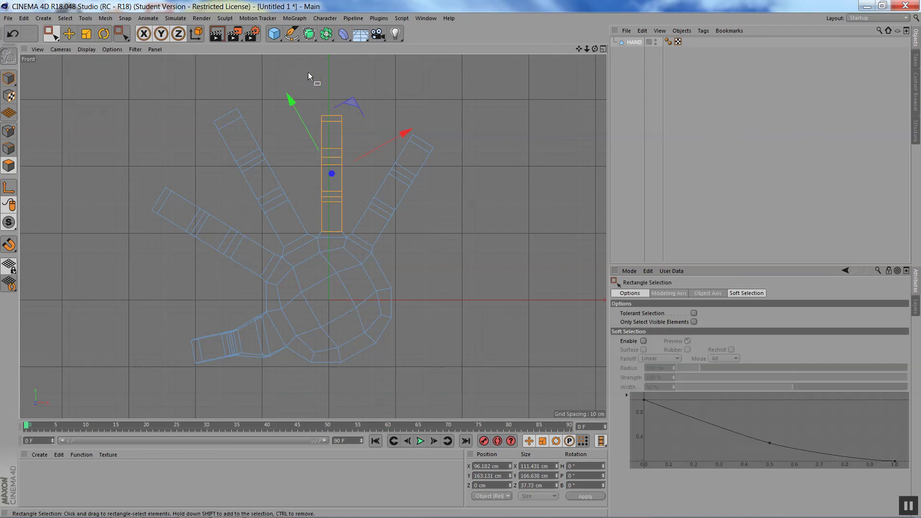
drag(308, 72, 346, 232)
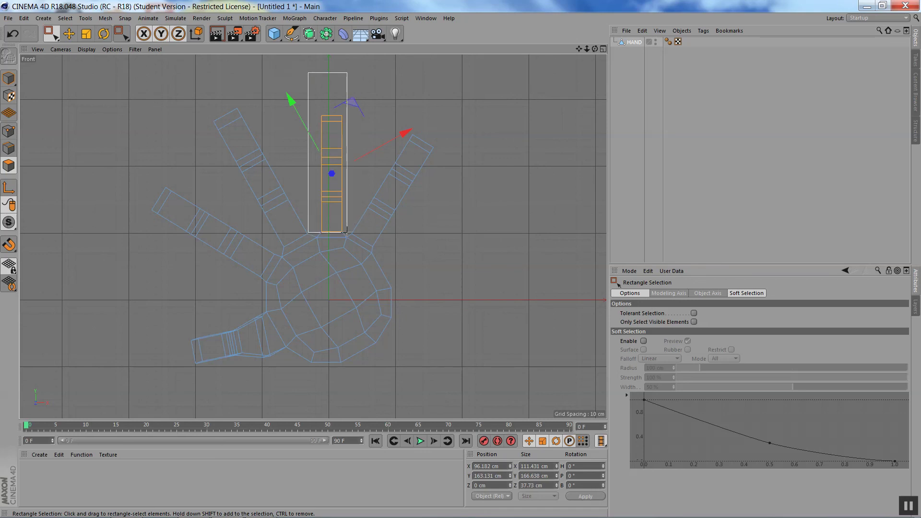
drag(346, 232, 347, 231)
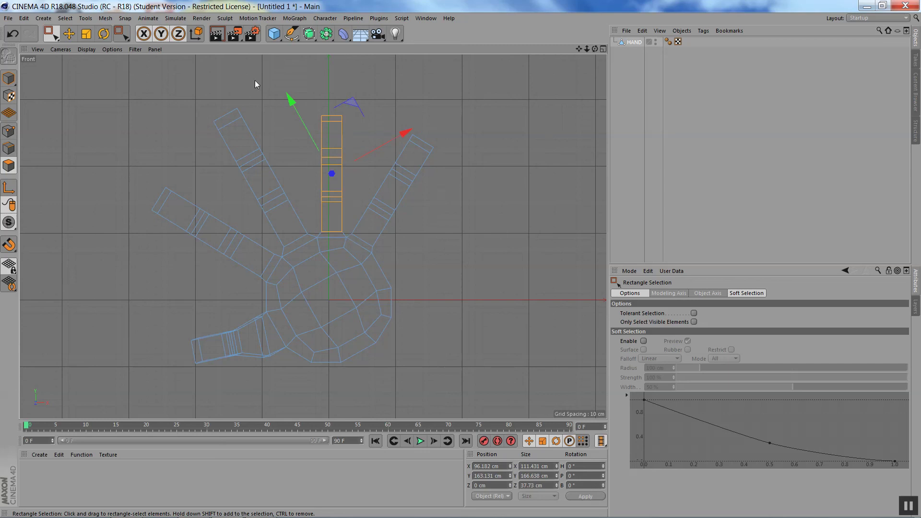
Set up the Scale tool in world coordinates with Y scaling enabled and Z locked.
click(188, 39)
key(t)
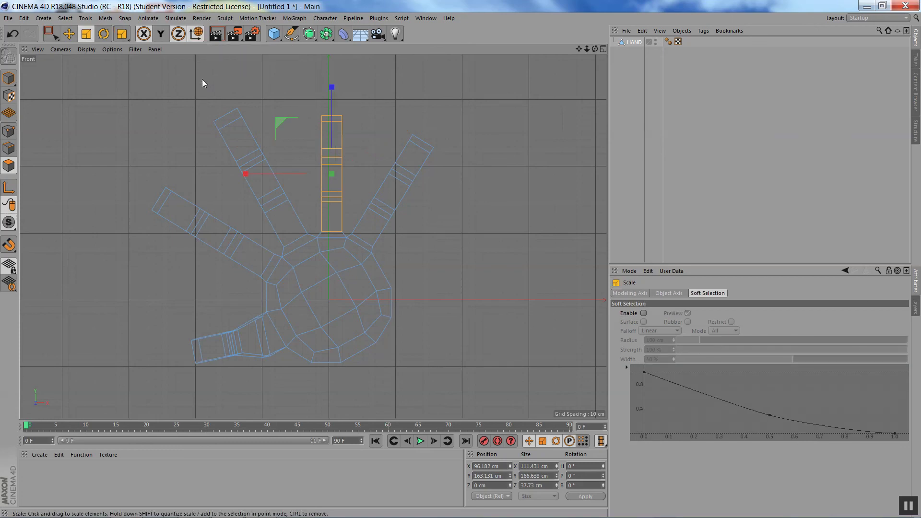
click(162, 34)
click(165, 37)
click(177, 37)
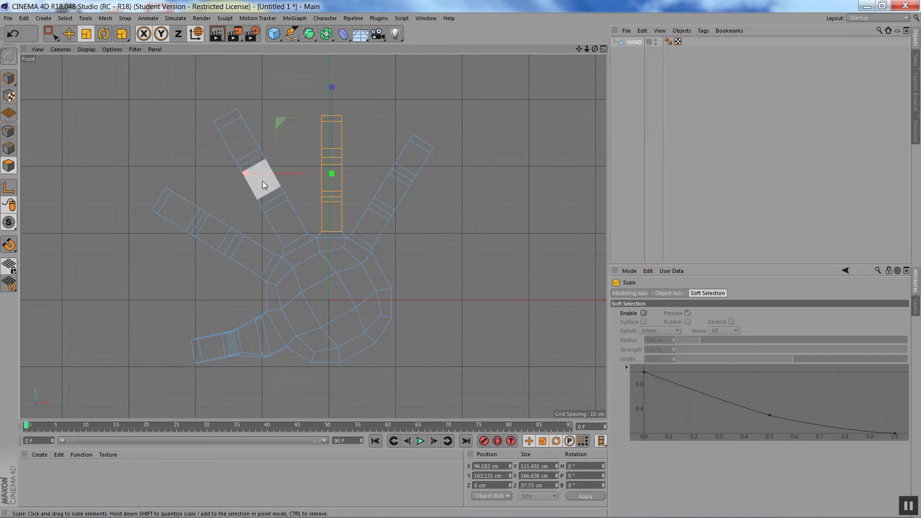
Widen the middle finger, stretch it about 114% taller, and raise it roughly 15 cm.
drag(364, 168, 370, 171)
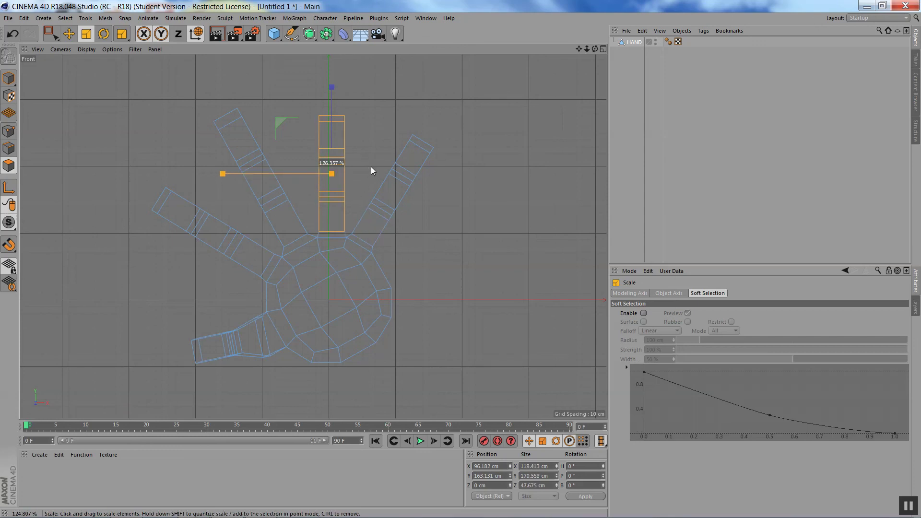
drag(370, 168, 371, 168)
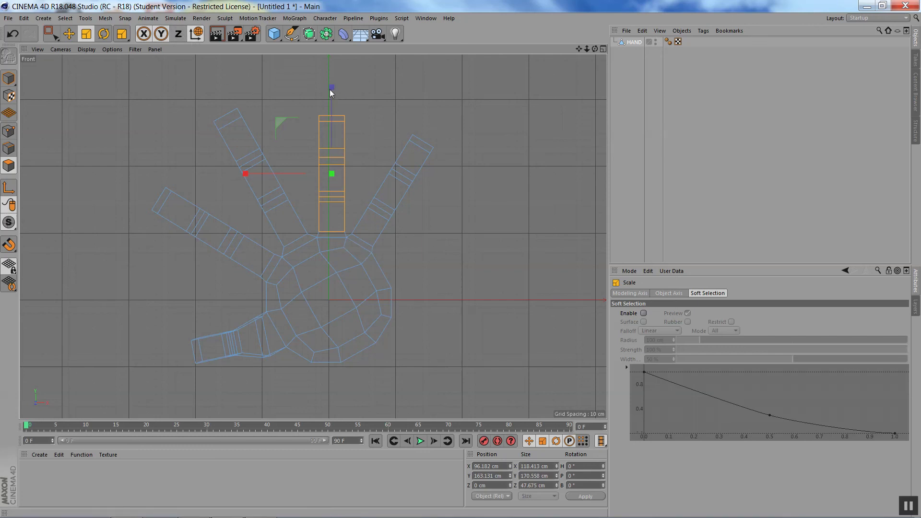
drag(332, 87, 335, 76)
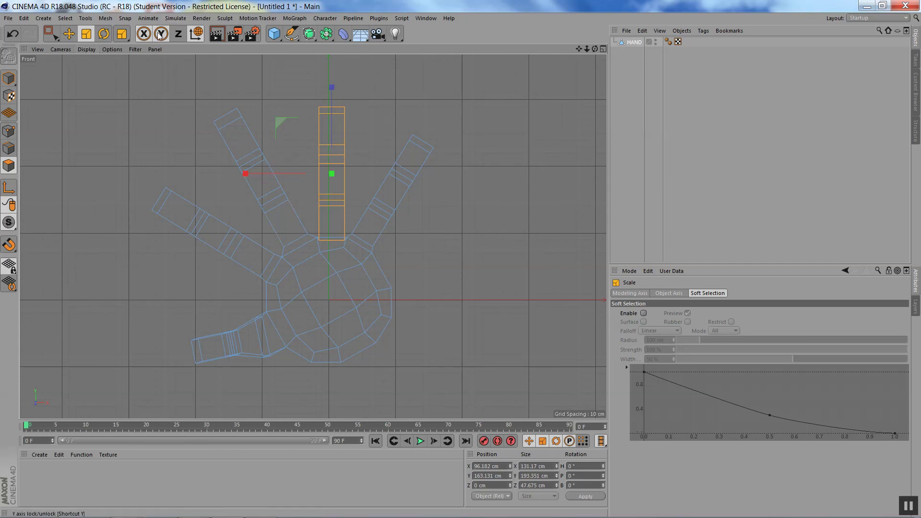
click(69, 34)
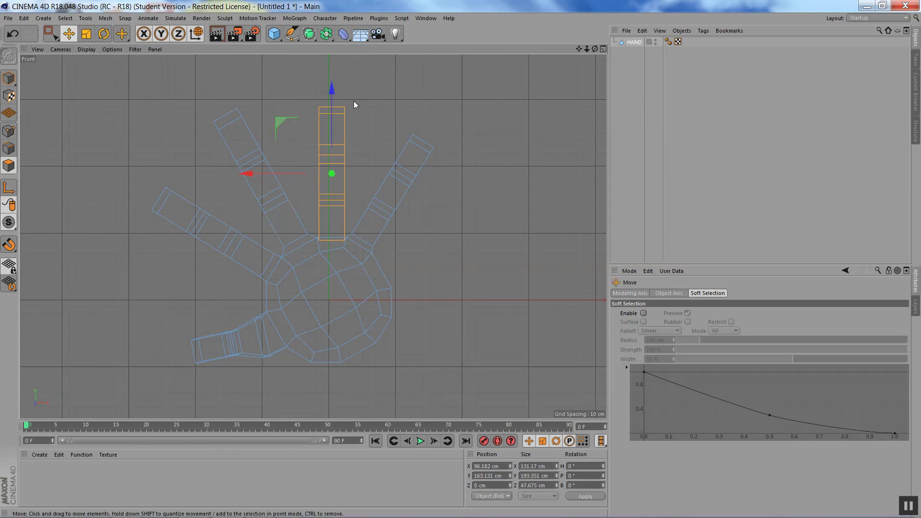
drag(333, 90, 340, 79)
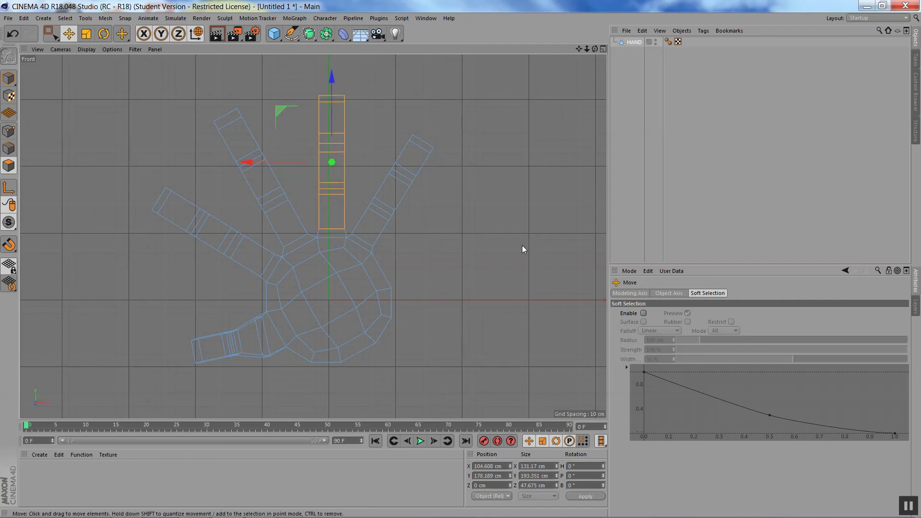